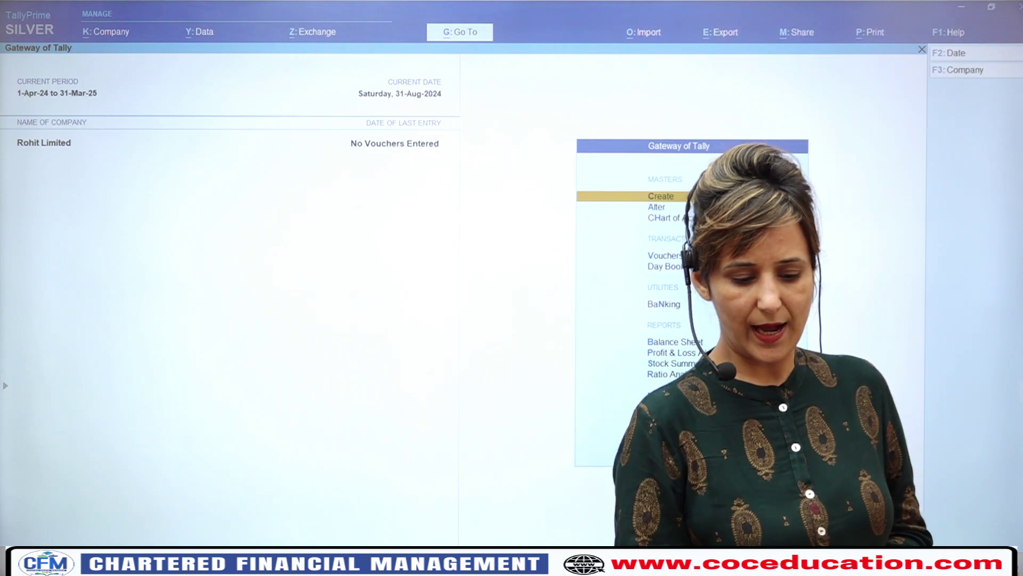
# - Open the Kotak Bank ledger for alteration from the company's ledger masters
pyautogui.press('a')
pyautogui.press('Down')
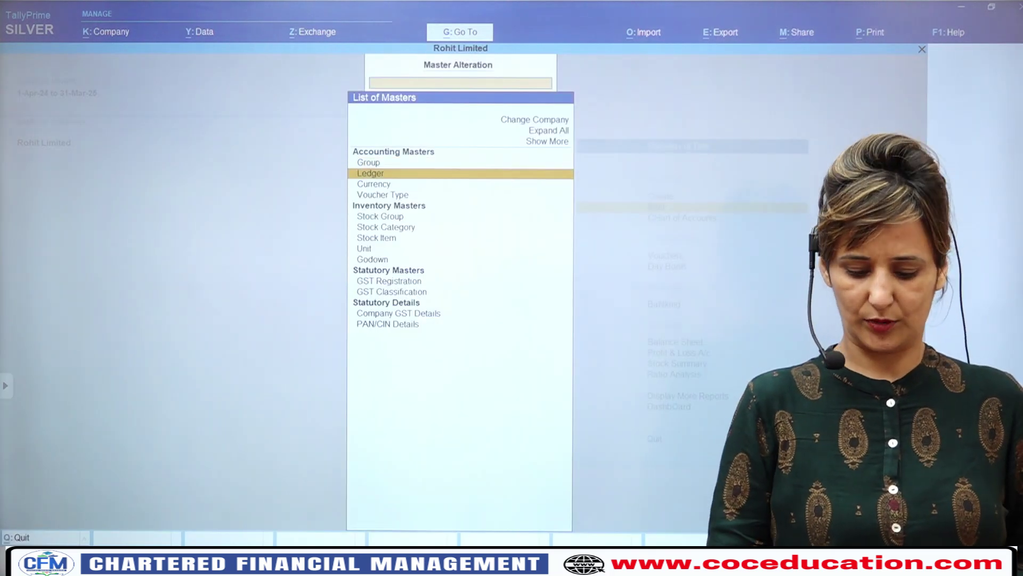
pyautogui.press('Return')
pyautogui.press('Down')
pyautogui.press('Down')
pyautogui.press('Down')
pyautogui.press('Down')
pyautogui.press('Down')
pyautogui.press('Down')
pyautogui.press('Down')
pyautogui.press('Down')
pyautogui.press('Down')
pyautogui.press('Down')
pyautogui.press('Down')
pyautogui.press('Down')
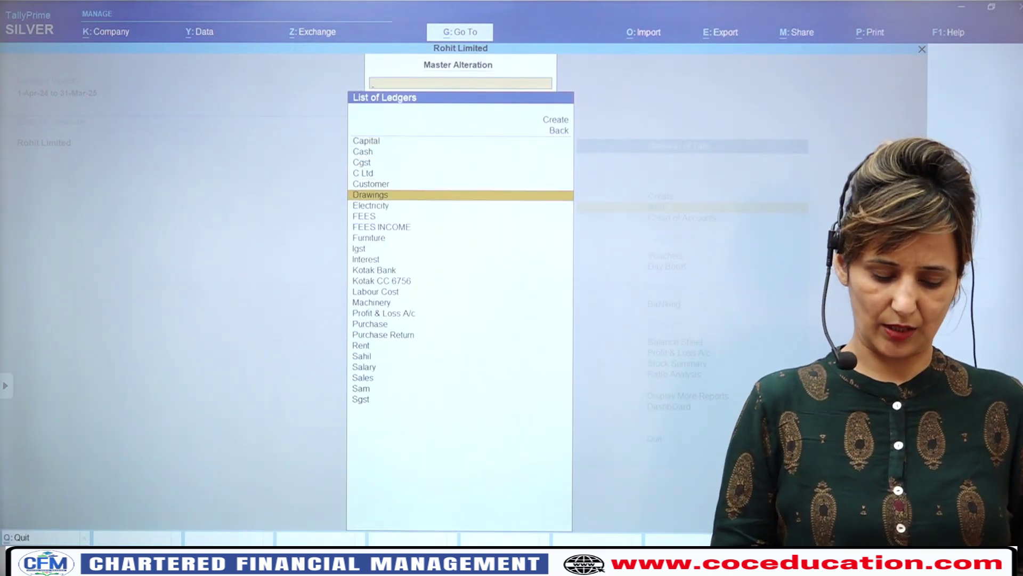
pyautogui.press('Return')
pyautogui.press('Return')
pyautogui.press('Return')
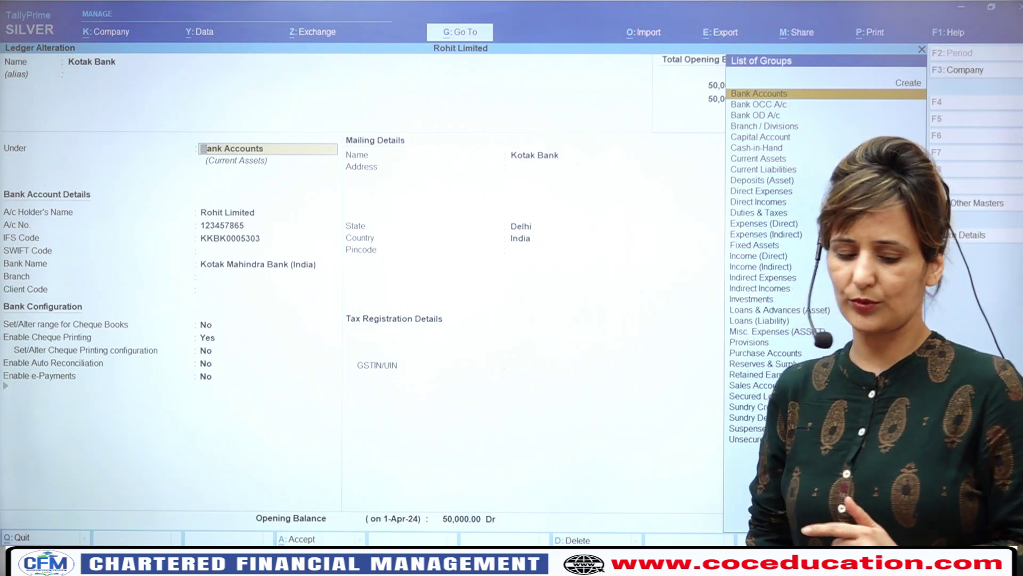
# - Set the ledger's option to set or alter cheque book ranges to Yes and go through the Office and Outside ranges, keeping both
pyautogui.press('Return')
pyautogui.press('Return')
pyautogui.press('Return')
pyautogui.press('Return')
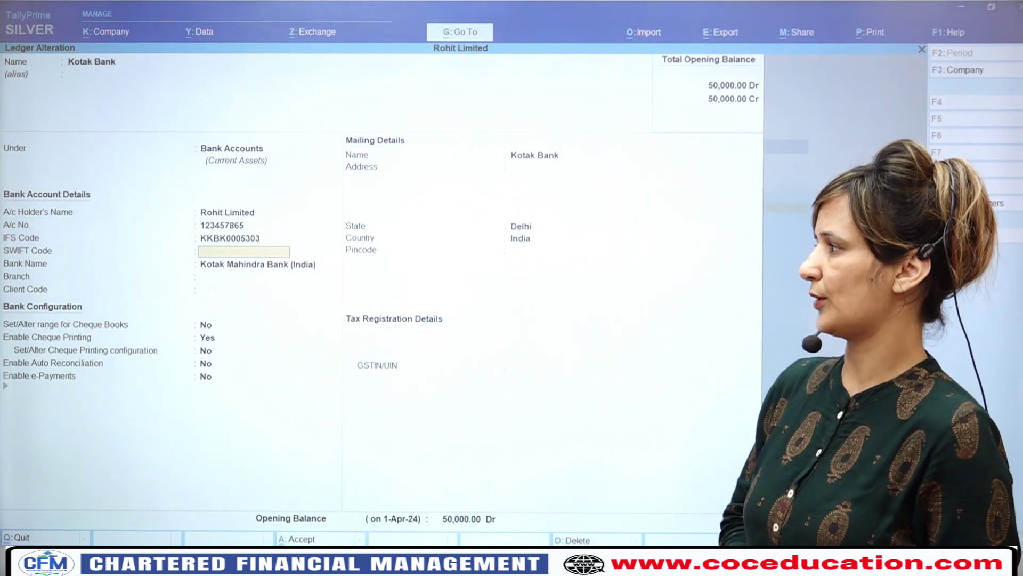
pyautogui.press('Return')
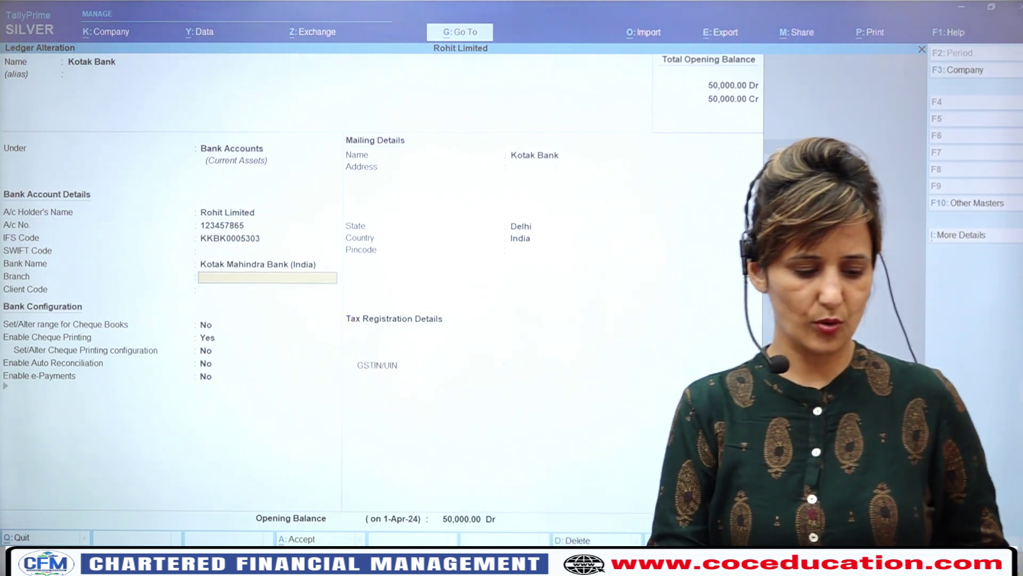
pyautogui.press('BackSpace')
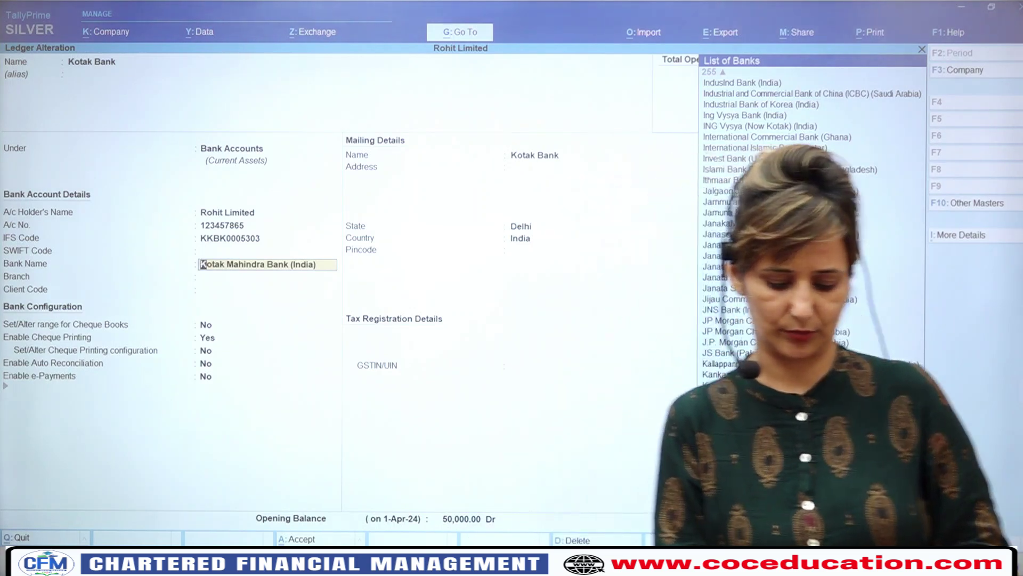
pyautogui.press('Return')
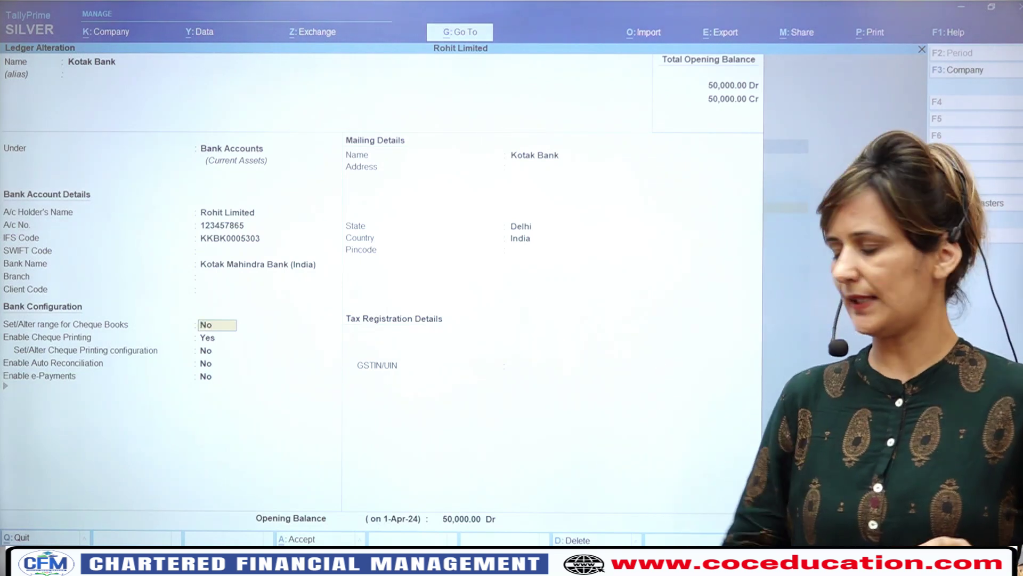
pyautogui.press('Return')
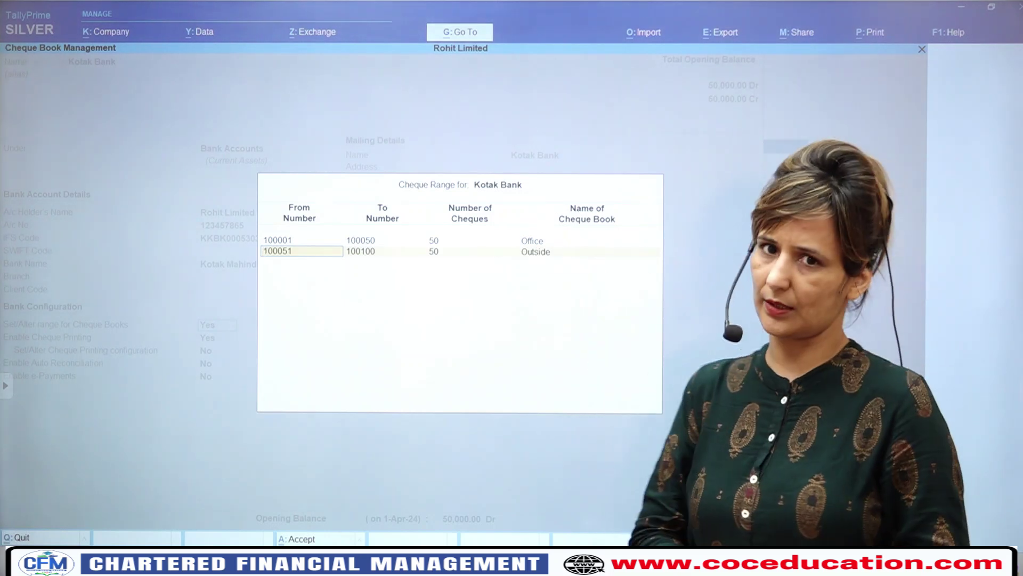
pyautogui.press('Return')
pyautogui.press('Return')
pyautogui.press('Return')
pyautogui.press('Return')
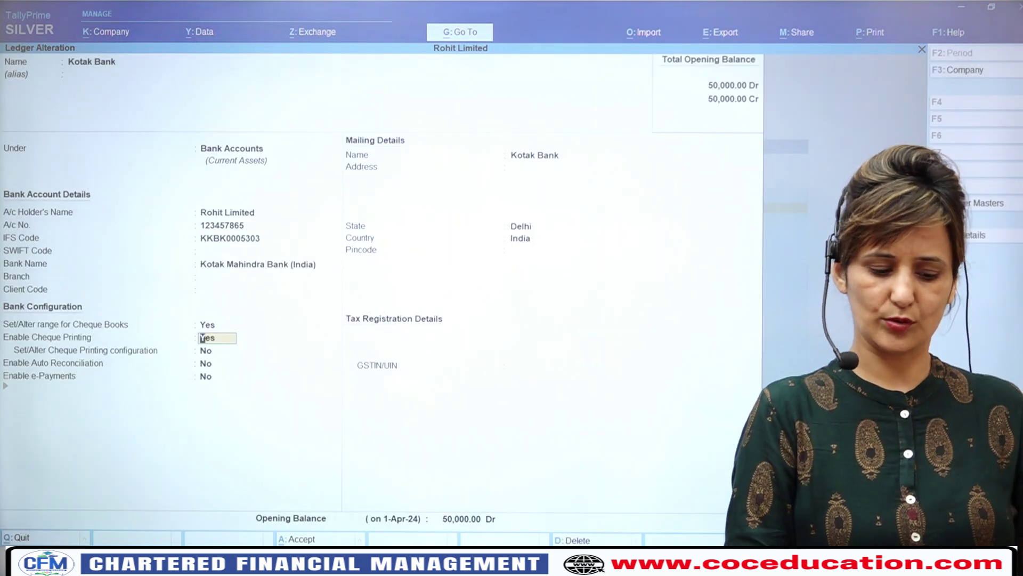
# - Keep the remaining bank configuration and mailing details, save the Kotak Bank ledger, and return to the Gateway of Tally
pyautogui.press('Return')
pyautogui.press('Return')
pyautogui.press('Return')
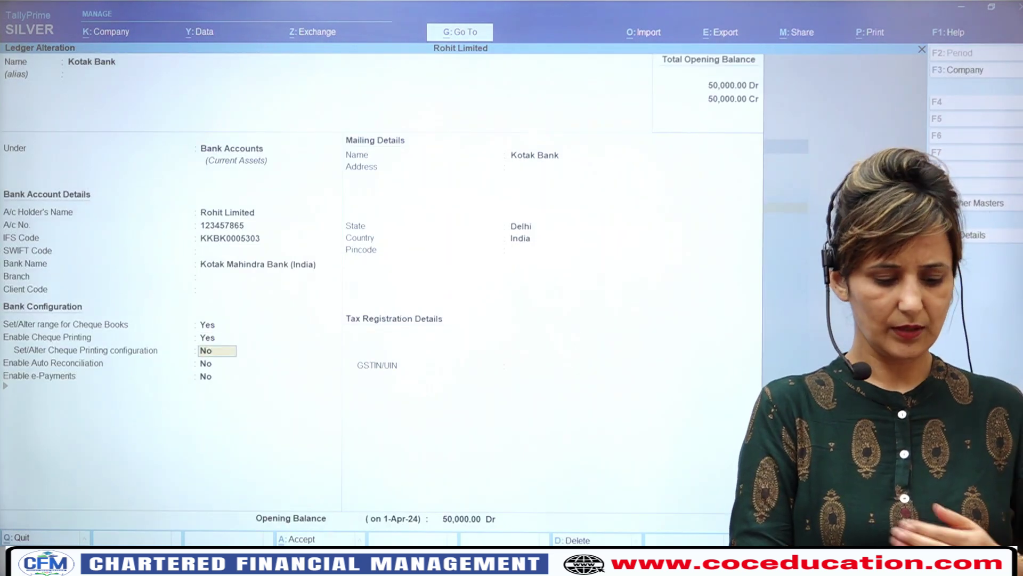
pyautogui.press('Return')
pyautogui.press('Return')
pyautogui.press('Return')
pyautogui.press('Return')
pyautogui.press('Return')
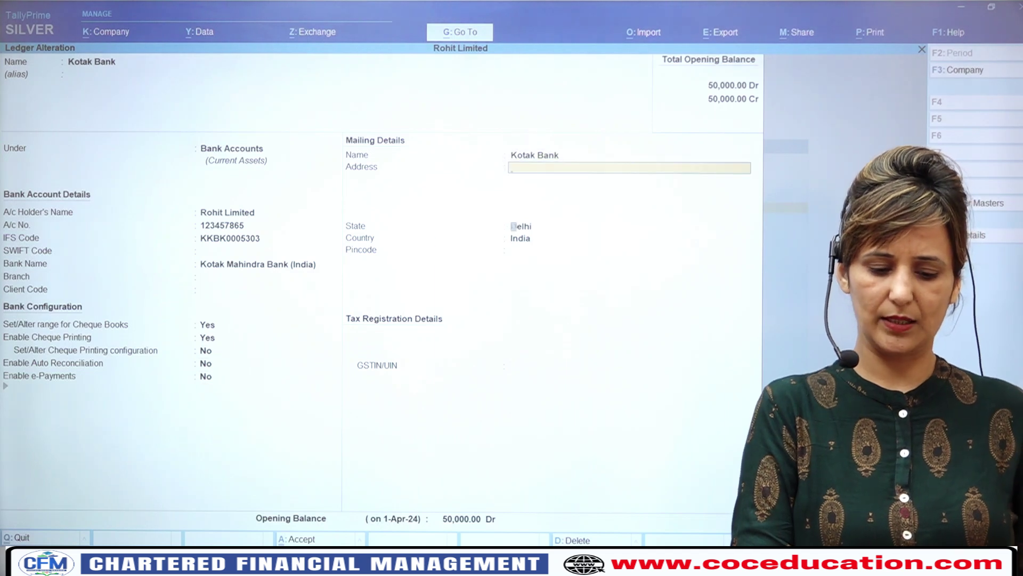
pyautogui.hotkey('ctrl', 'a')
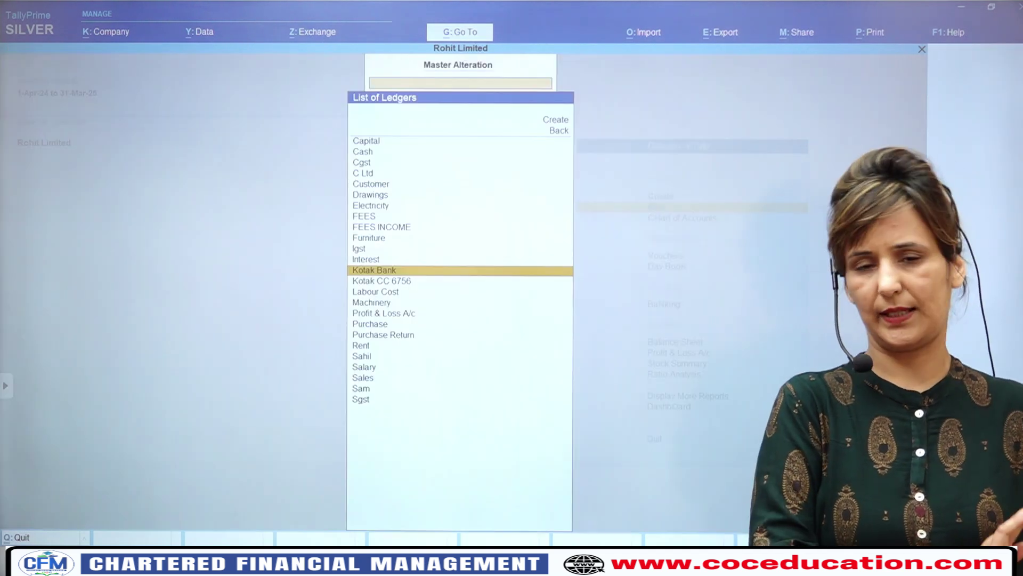
pyautogui.press('Escape')
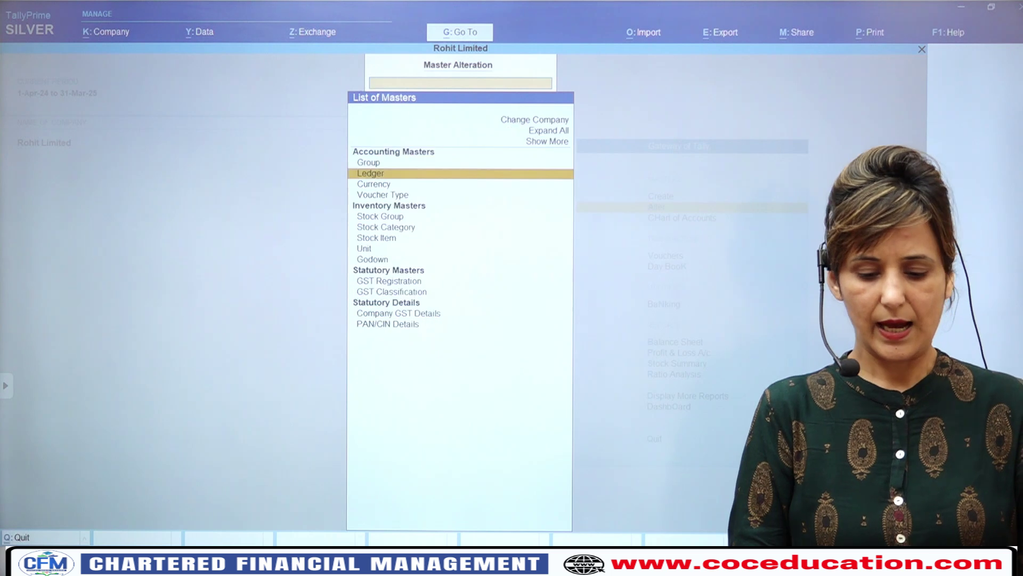
pyautogui.press('Escape')
# - Start a new payment voucher with Kotak Bank as the paying account
pyautogui.press('Down')
pyautogui.press('Down')
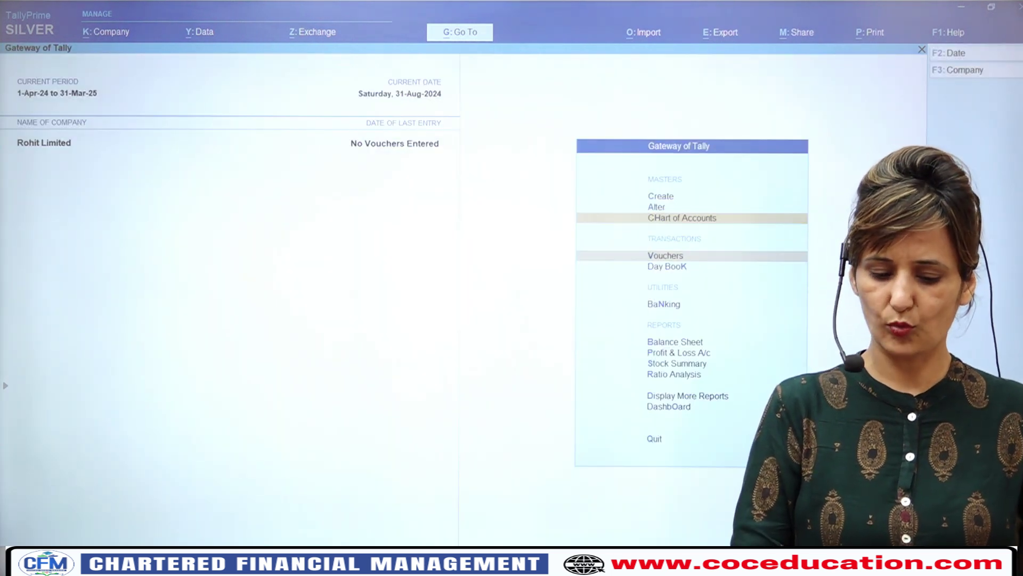
pyautogui.press('Return')
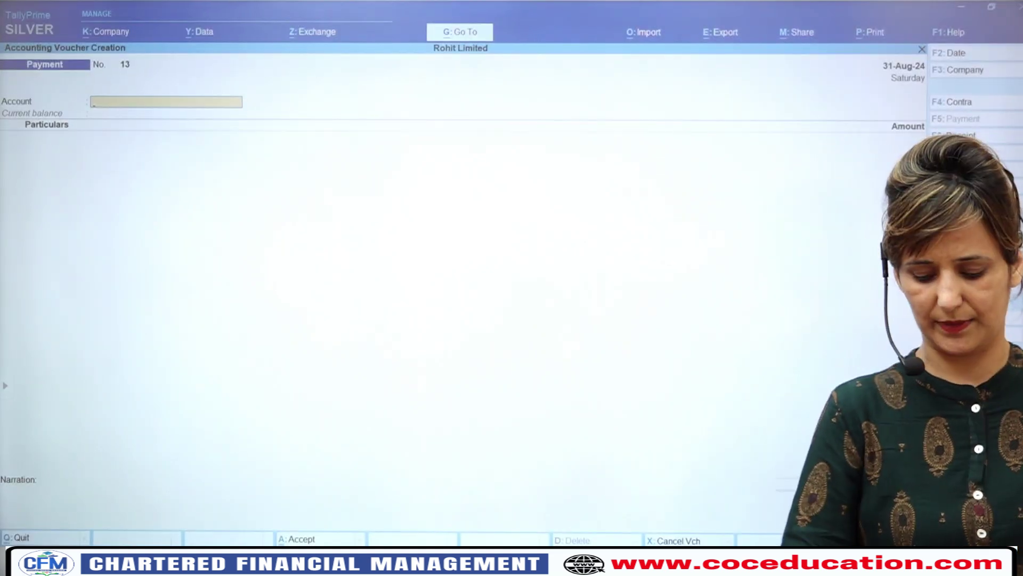
pyautogui.press('Down')
pyautogui.press('Down')
pyautogui.press('Down')
pyautogui.press('Down')
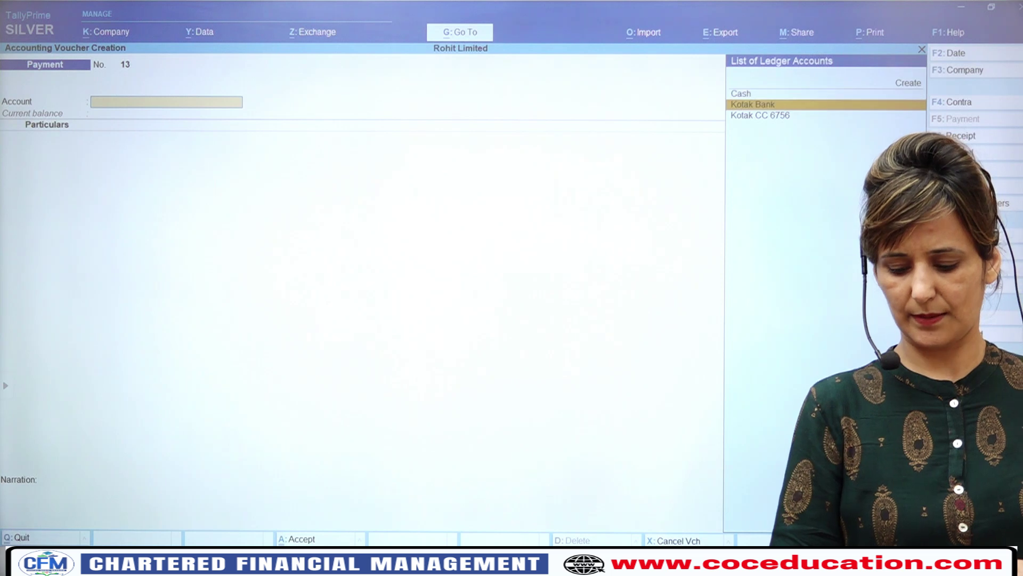
pyautogui.press('Return')
# - Enter Salary in the voucher's particulars with an amount of 10,000 and proceed to the bank allocation
pyautogui.write('SA')
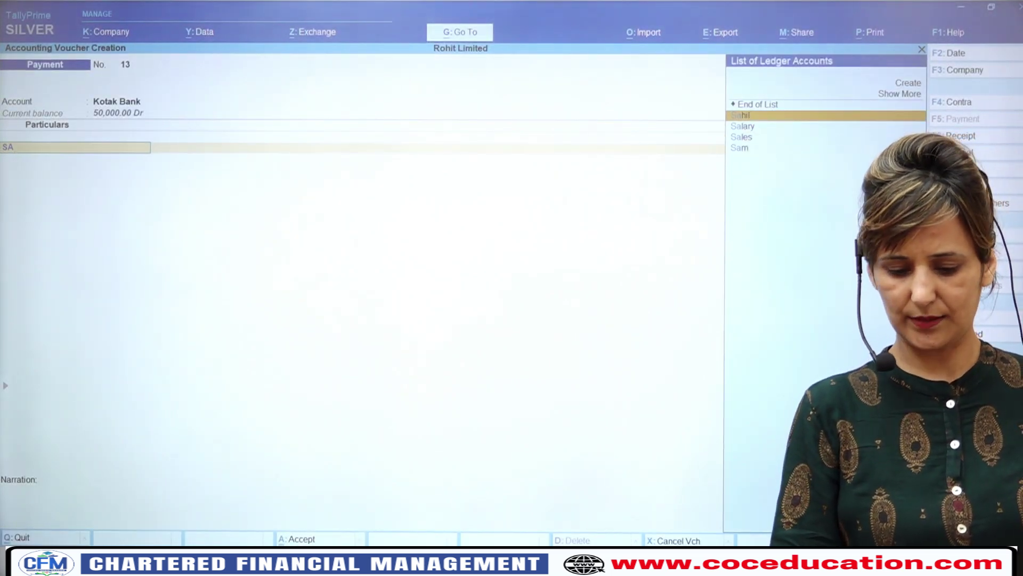
pyautogui.press('Down')
pyautogui.press('Return')
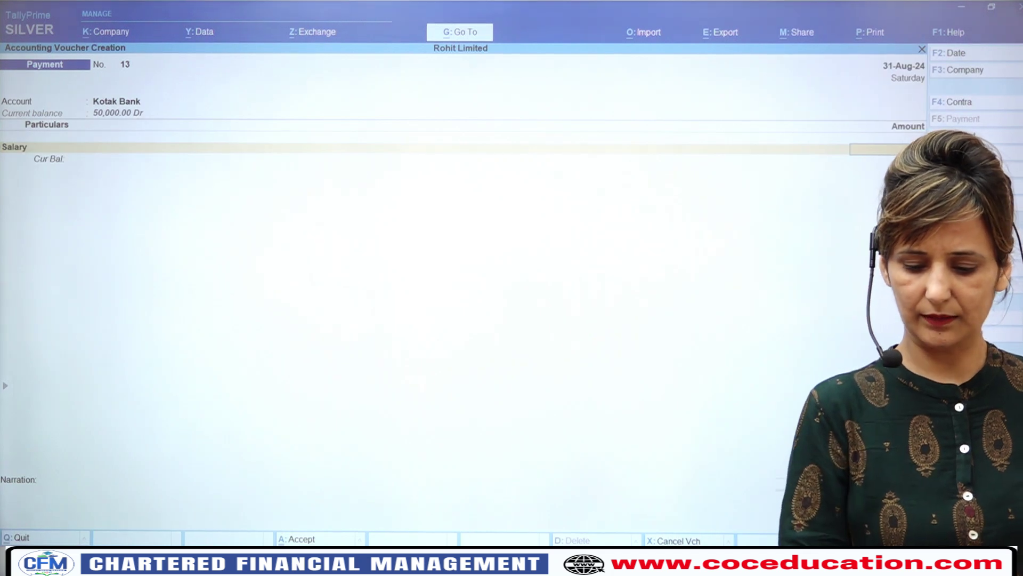
pyautogui.write('10000')
pyautogui.press('Return')
pyautogui.press('Return')
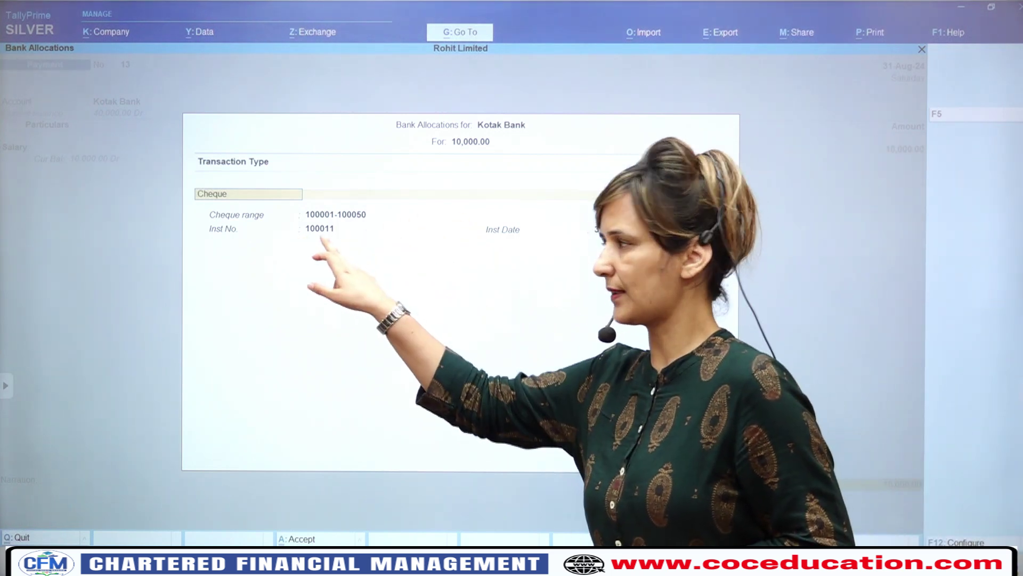
pyautogui.press('Return')
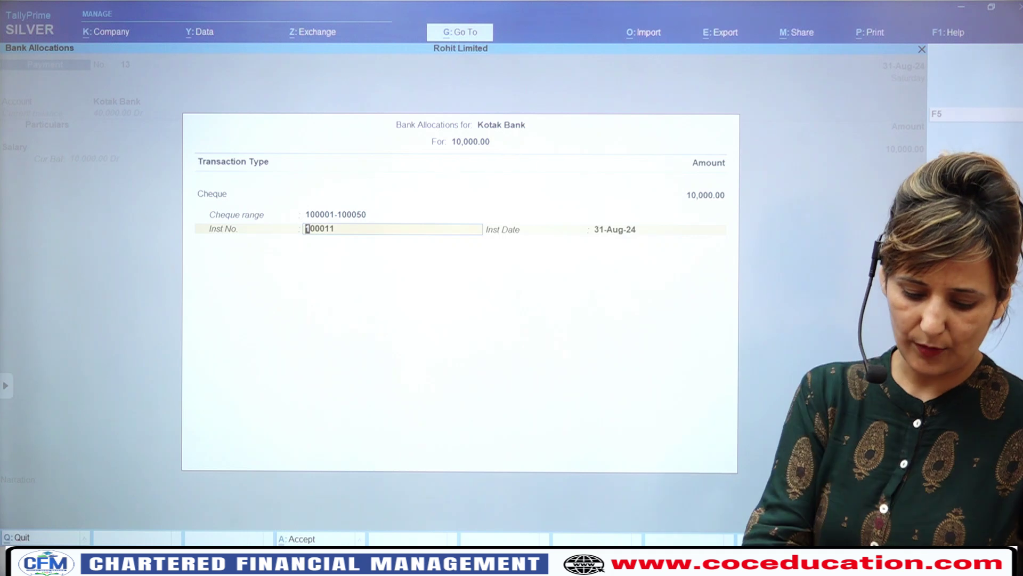
pyautogui.press('BackSpace')
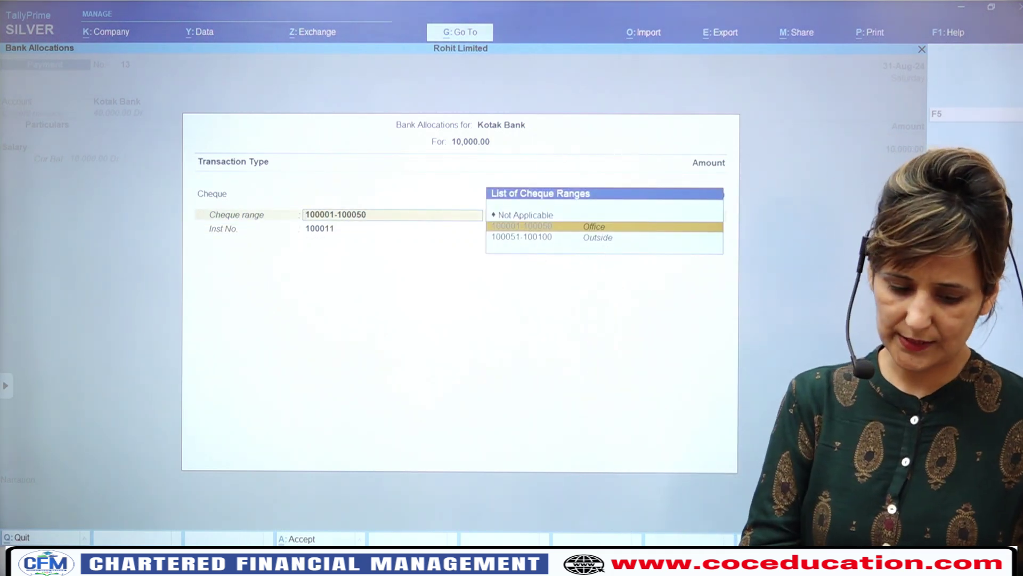
pyautogui.press('Down')
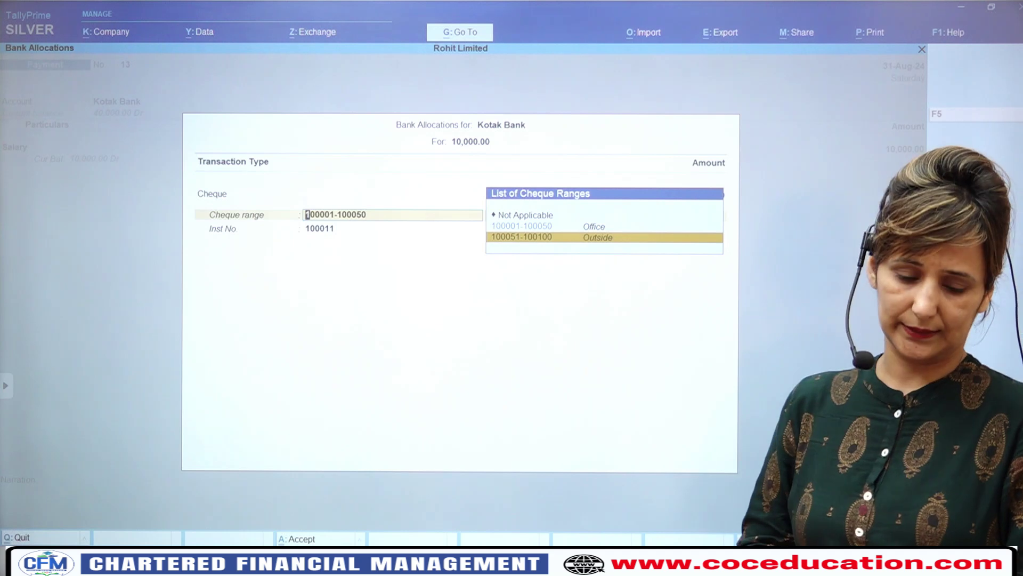
pyautogui.press('Return')
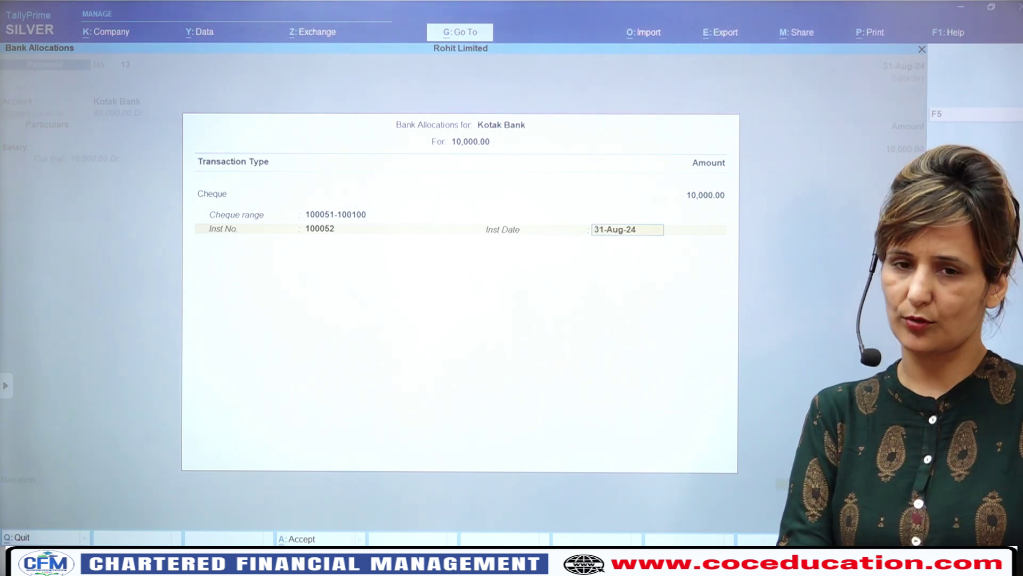
pyautogui.press('Return')
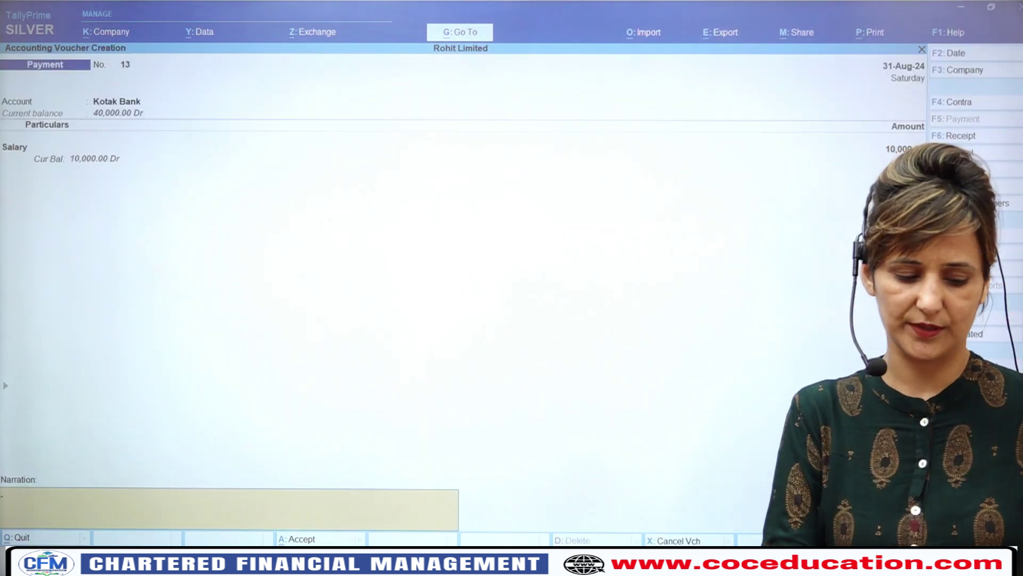
pyautogui.press('Return')
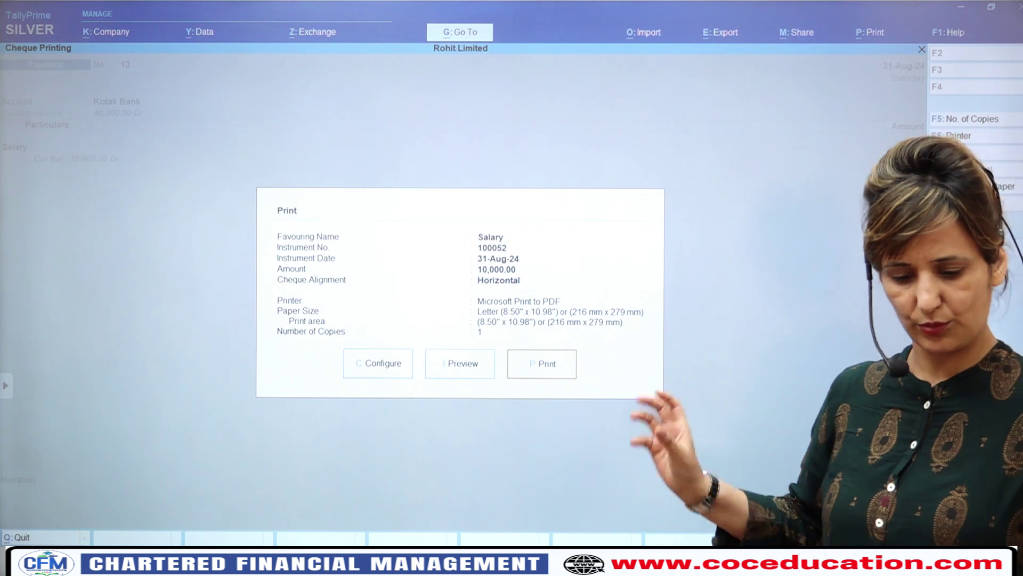
pyautogui.press('Escape')
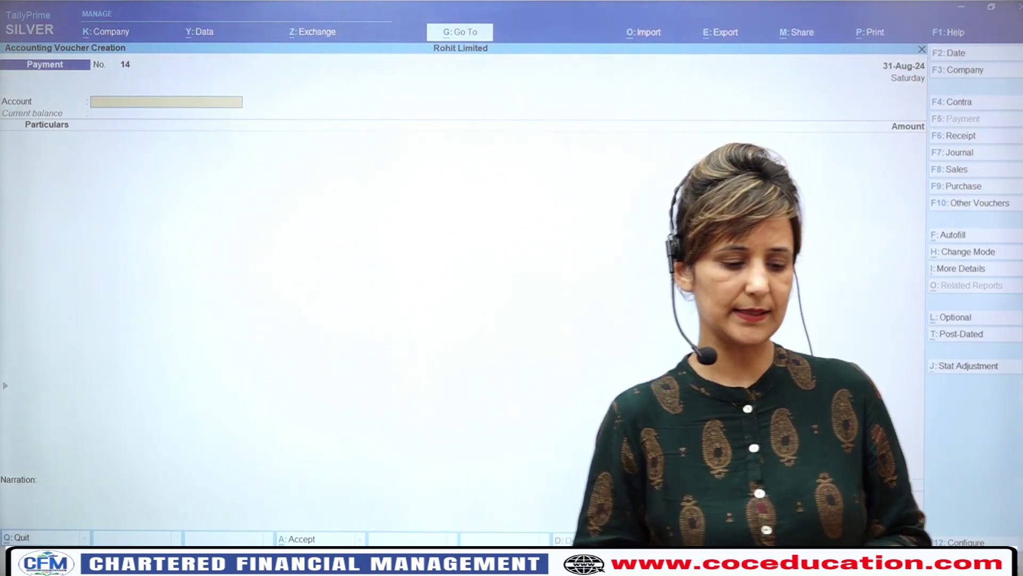
pyautogui.hotkey('alt', 'g')
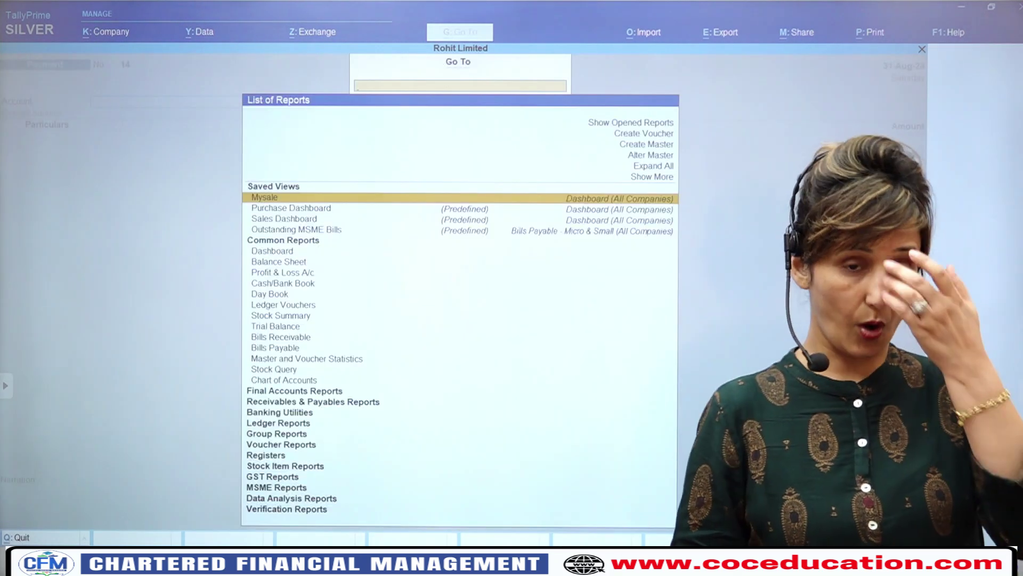
pyautogui.write('CHEQ')
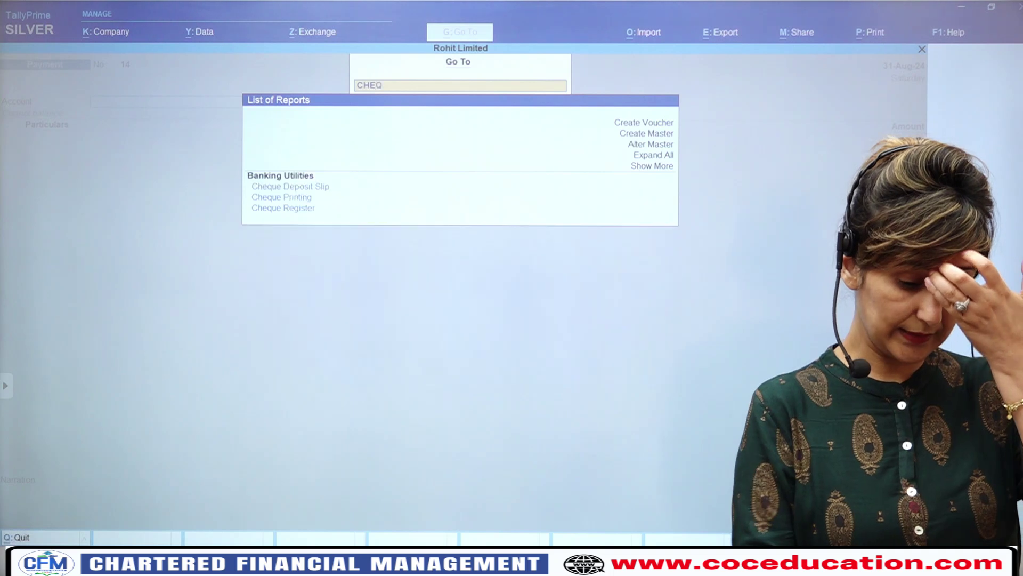
pyautogui.press('Down')
pyautogui.press('Down')
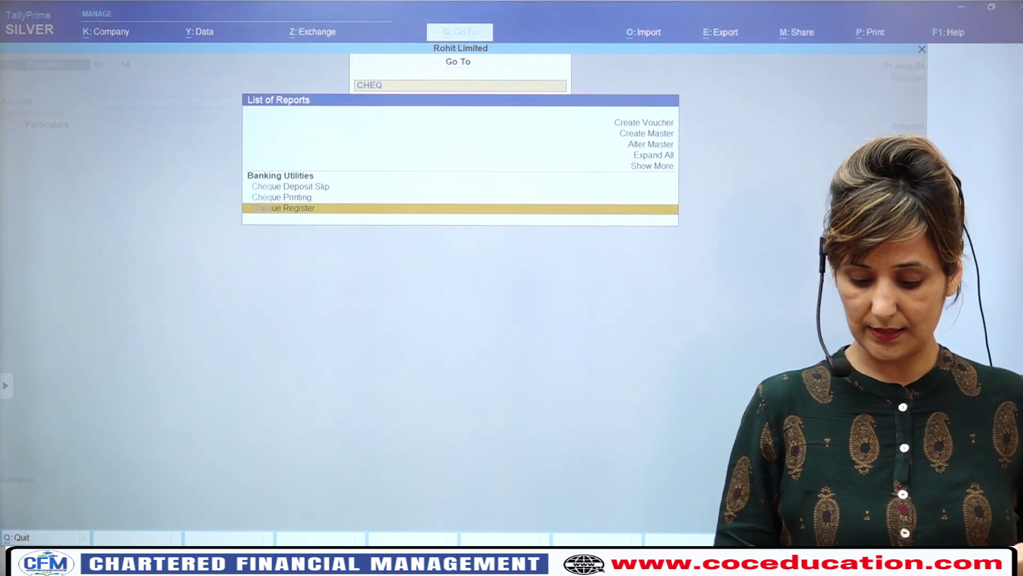
pyautogui.press('Return')
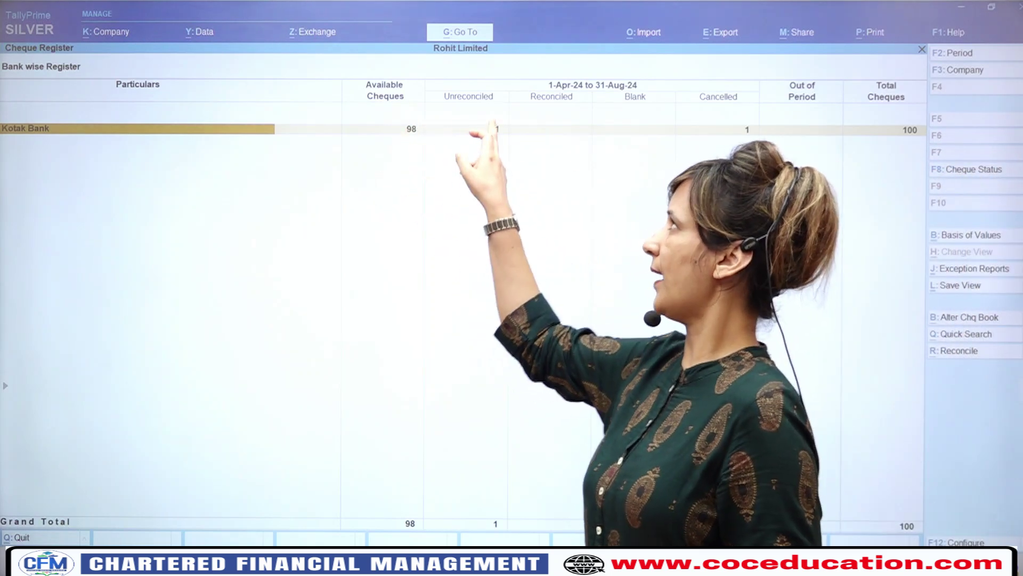
pyautogui.press('Return')
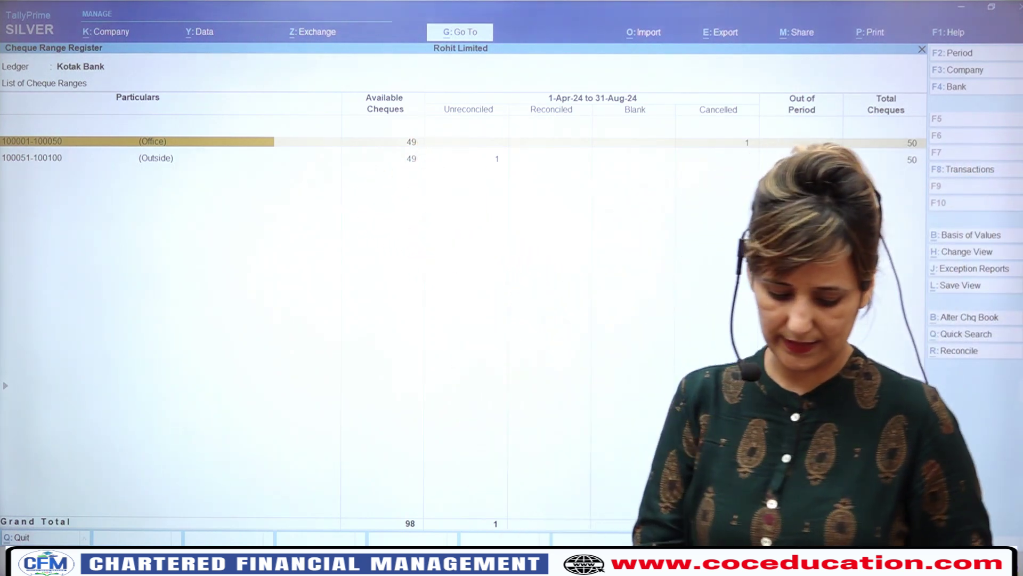
pyautogui.press('Down')
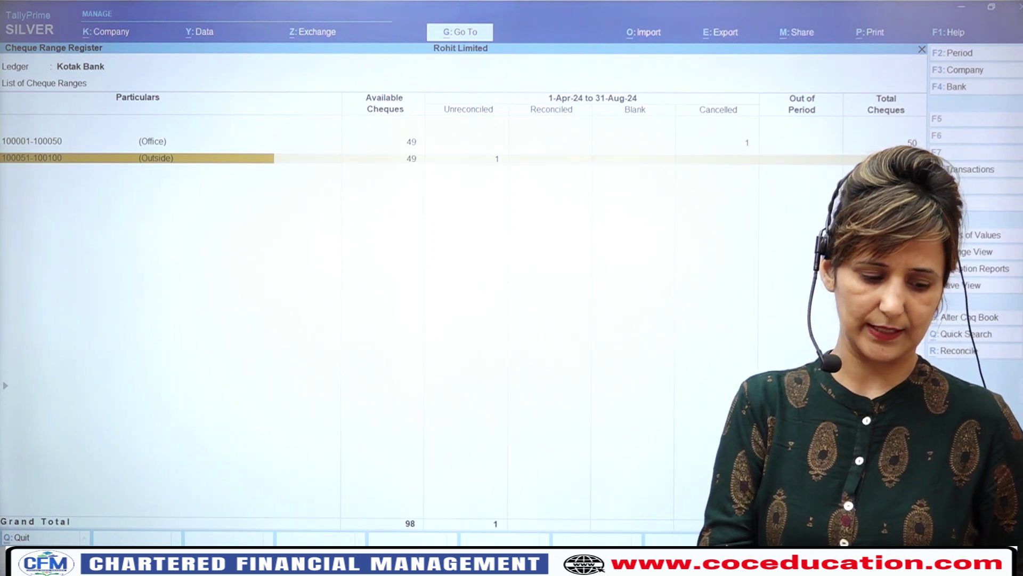
pyautogui.press('Return')
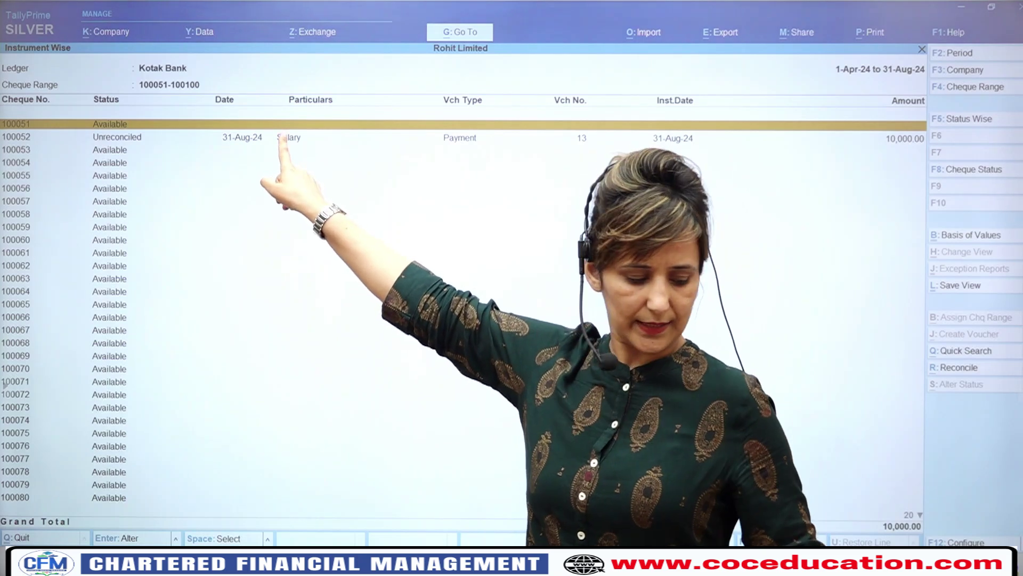
# - Mark cheque 100051 as a cancelled cheque dated 31-8-2024 with the remark GOODS NOT PURCHASE
pyautogui.press('space')
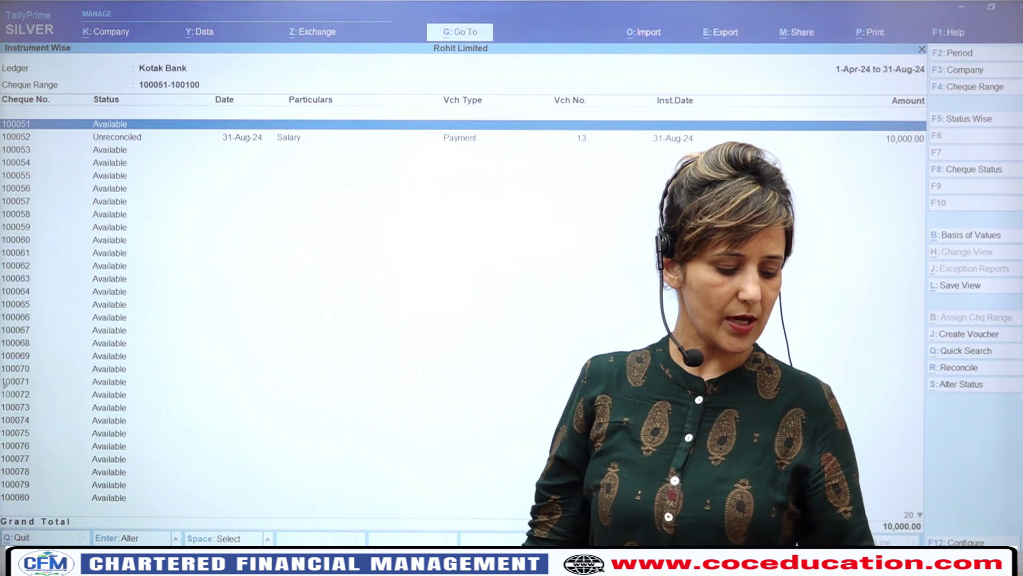
pyautogui.hotkey('alt', 's')
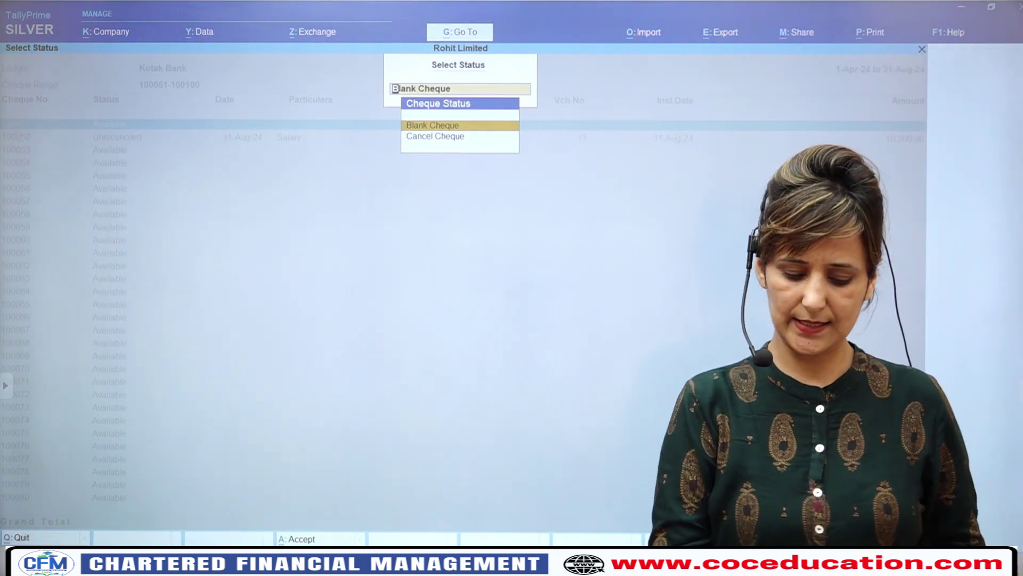
pyautogui.press('Return')
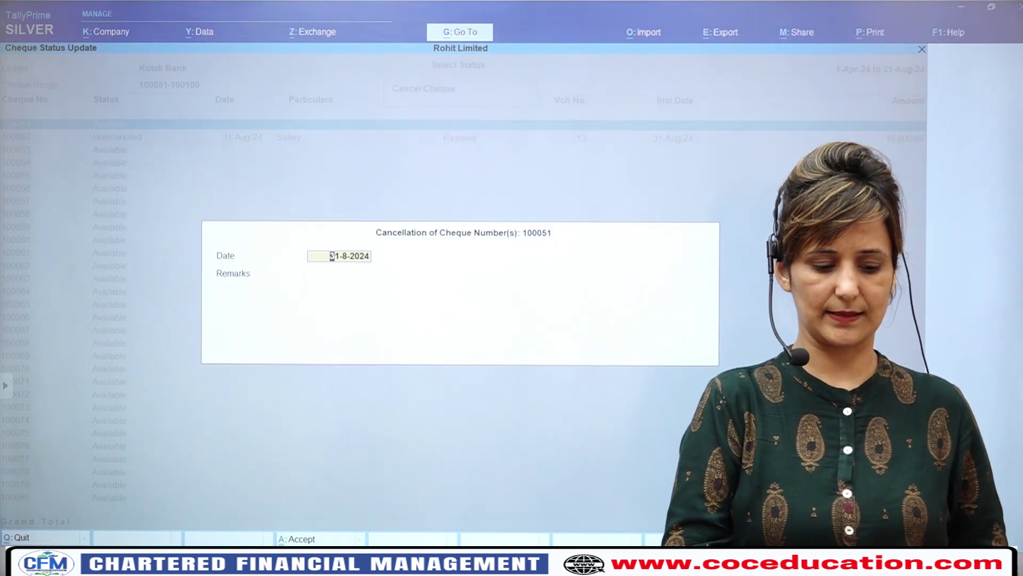
pyautogui.press('Return')
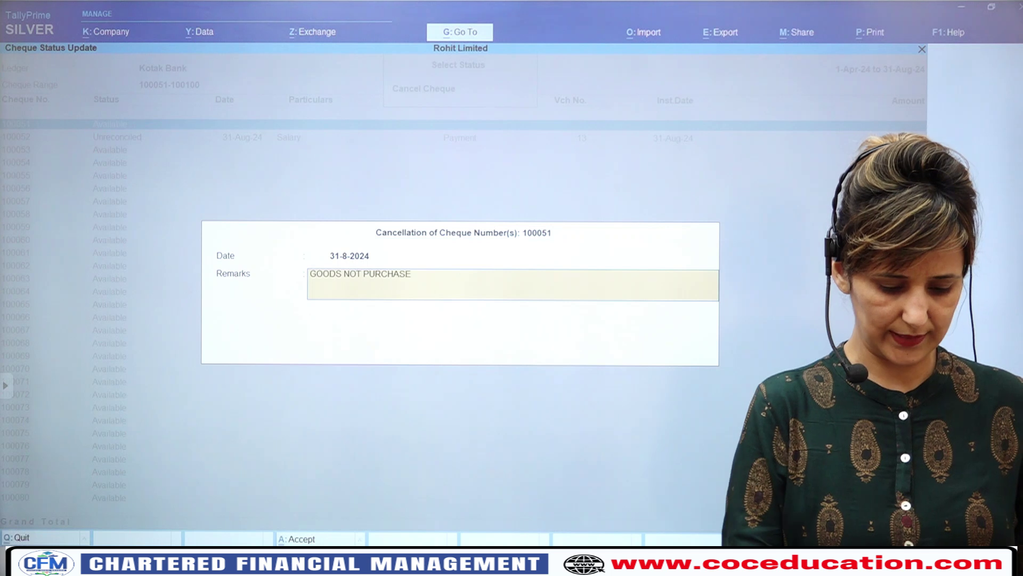
pyautogui.press('Return')
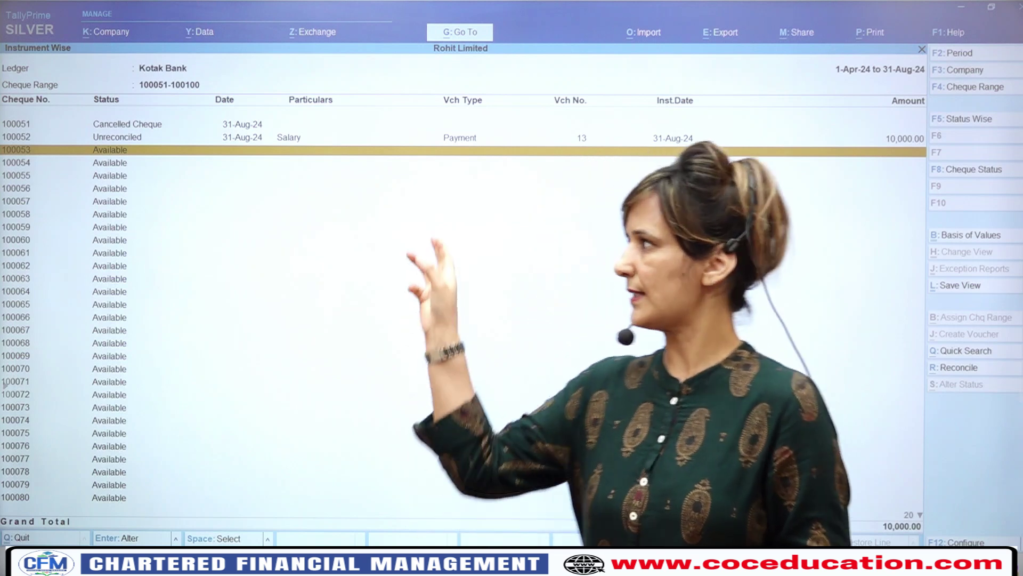
# - Select the available cheque 100053 and set its status to Blank Cheque, proceeding to its payment voucher
pyautogui.press('Down')
pyautogui.press('Down')
pyautogui.press('Down')
pyautogui.press('Up')
pyautogui.press('Up')
pyautogui.press('Up')
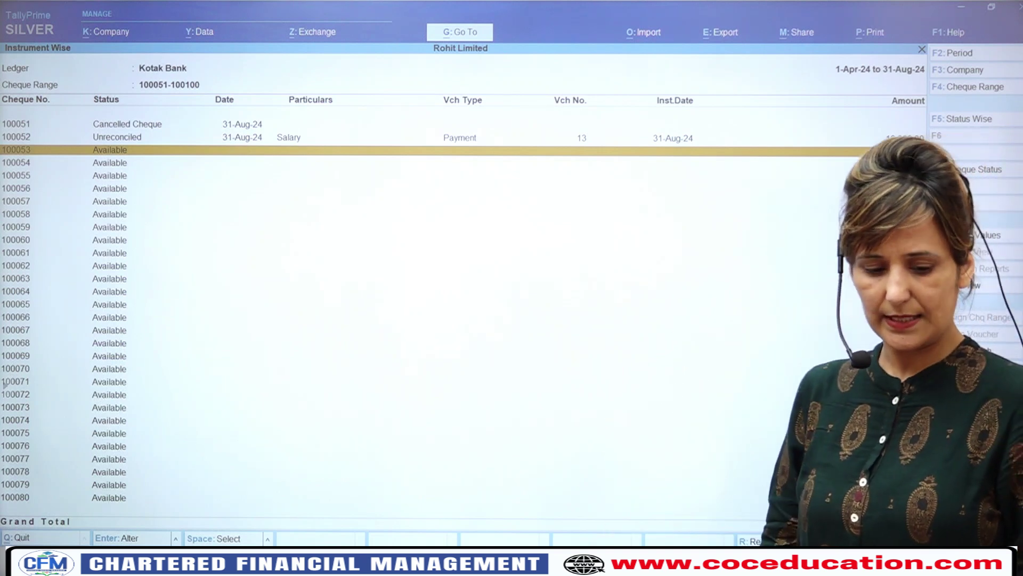
pyautogui.press('space')
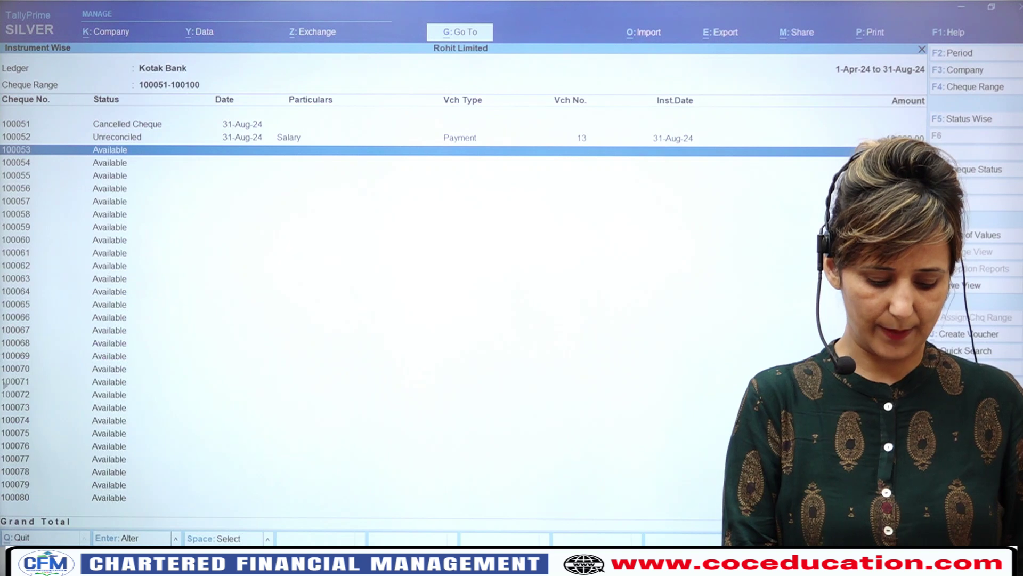
pyautogui.press('F8')
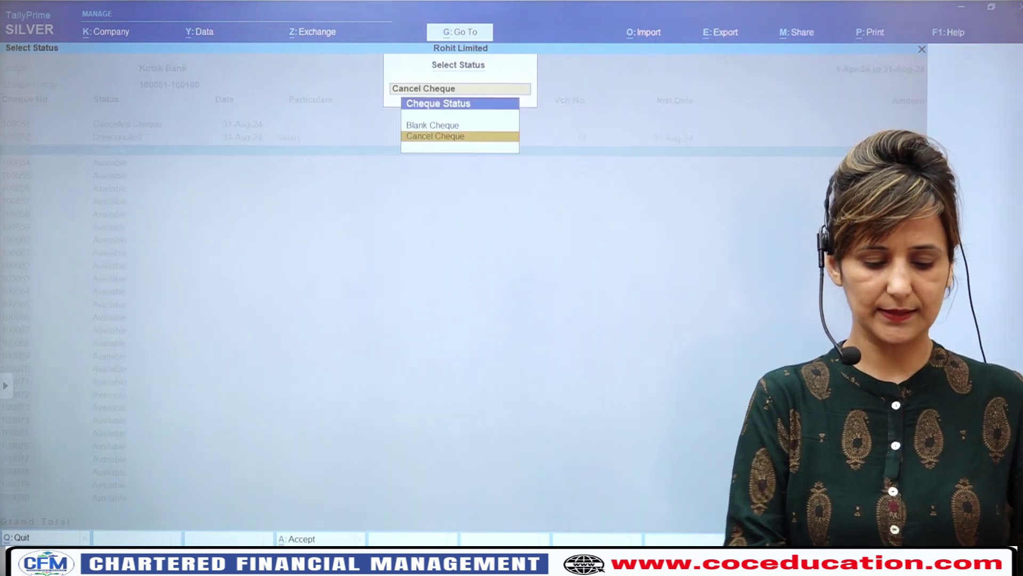
pyautogui.press('Return')
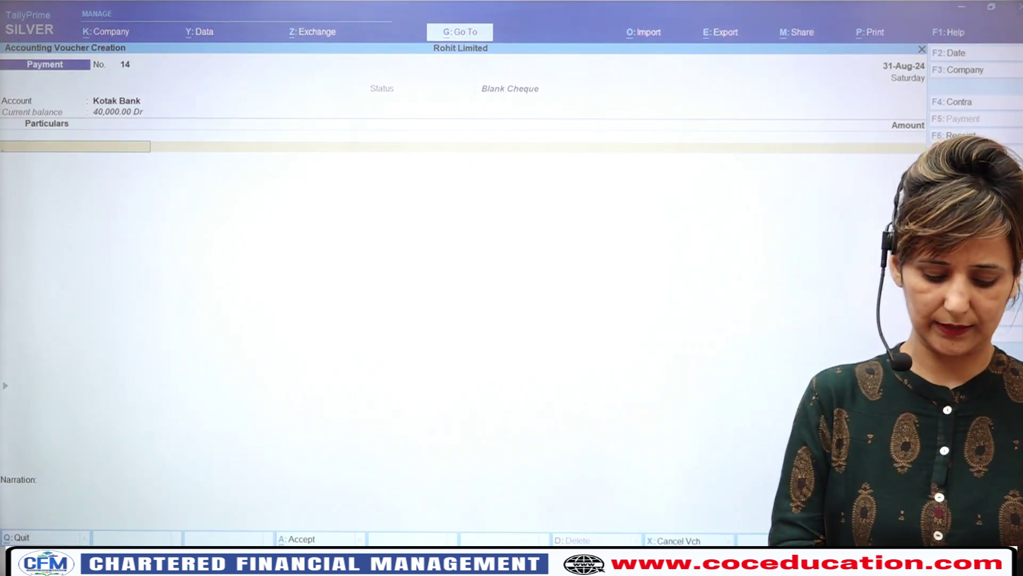
# - Open the Payment voucher type for alteration while keeping the blank-cheque payment voucher in progress
pyautogui.hotkey('alt', 'g')
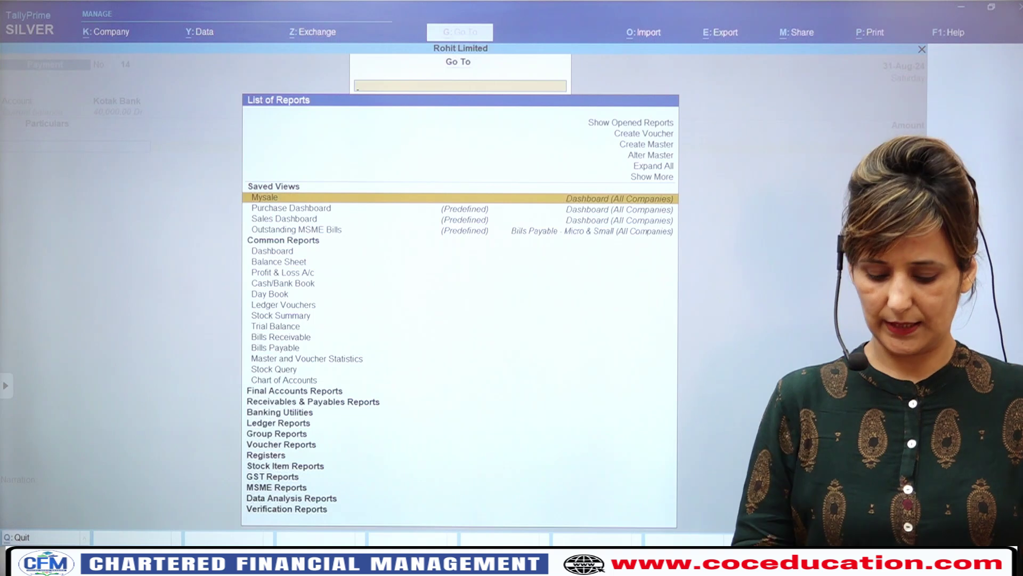
pyautogui.press('Up')
pyautogui.press('Up')
pyautogui.press('Up')
pyautogui.press('Return')
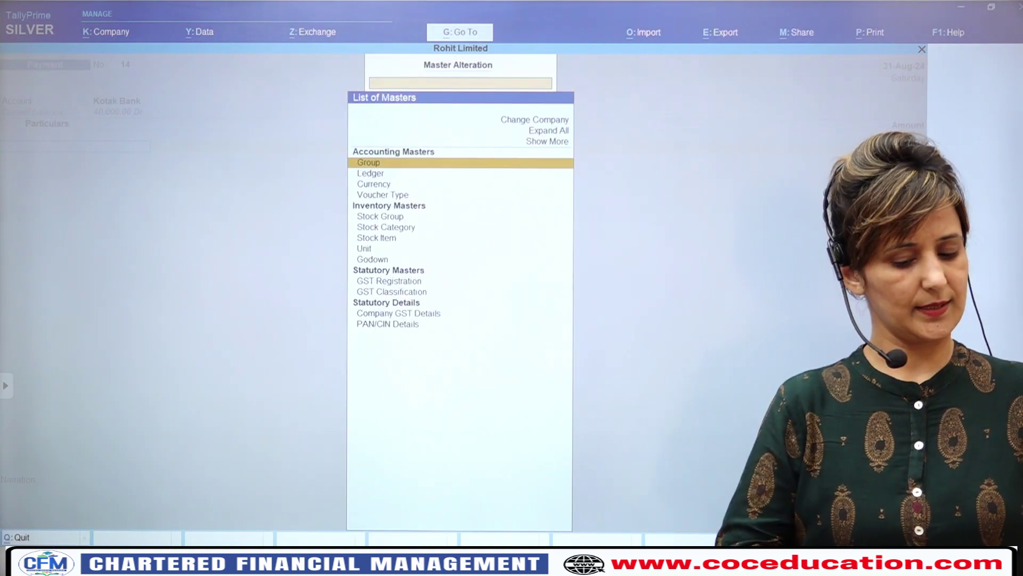
pyautogui.press('Down')
pyautogui.press('Down')
pyautogui.press('Return')
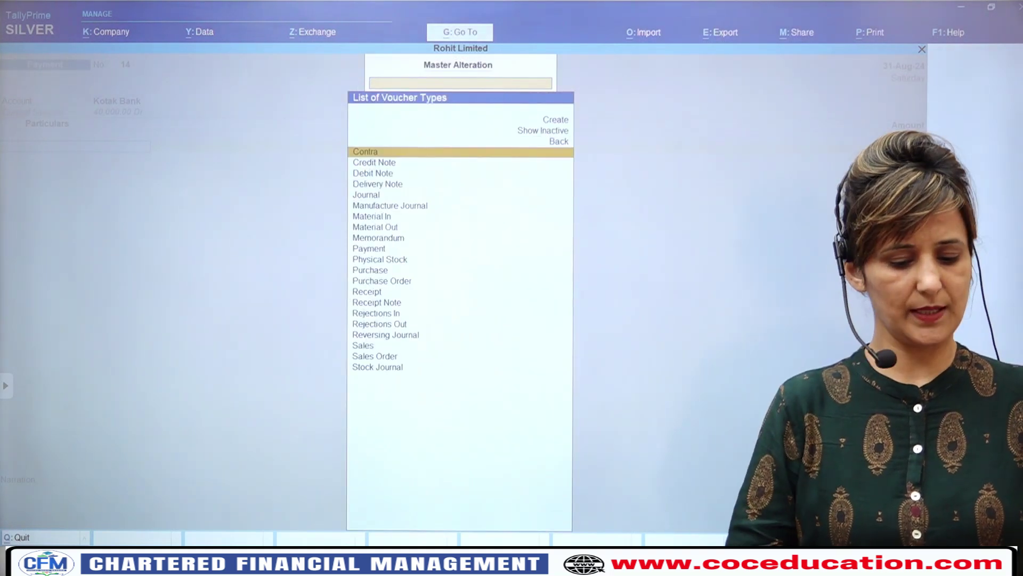
pyautogui.press('Down')
pyautogui.press('Down')
pyautogui.press('Down')
pyautogui.press('Down')
pyautogui.press('Down')
pyautogui.press('Down')
pyautogui.press('Down')
pyautogui.press('Down')
pyautogui.press('Down')
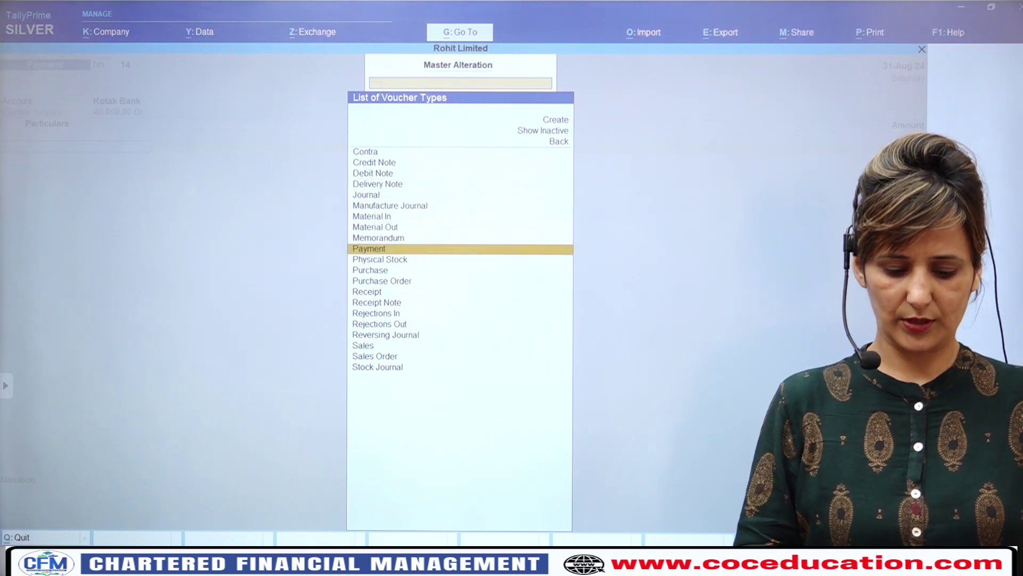
pyautogui.press('Return')
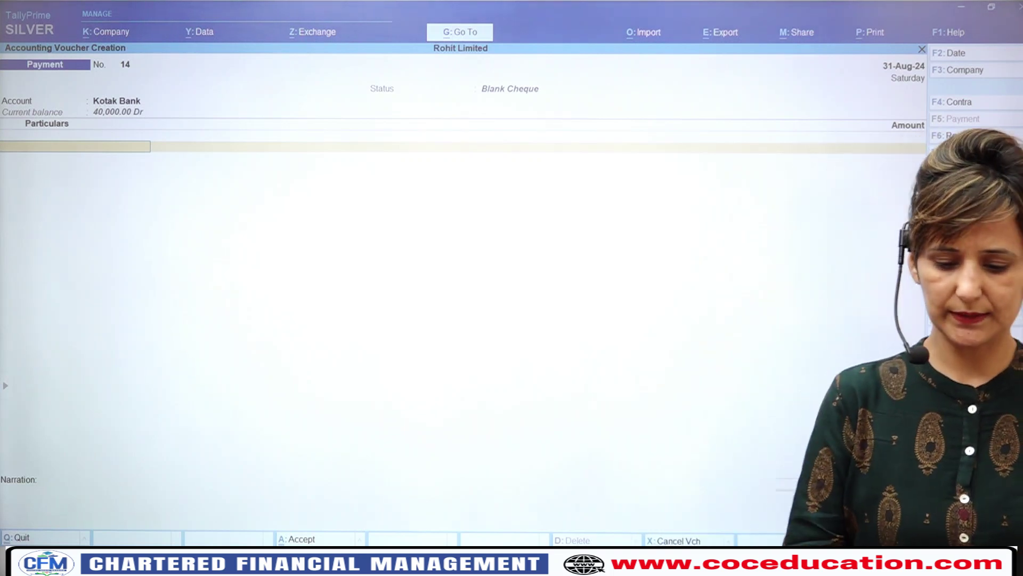
# - Record the blank-cheque payment to the payee's ledger without an amount, using instrument number 100053 dated 31-Aug-24, and skip printing the cheque
pyautogui.press('space')
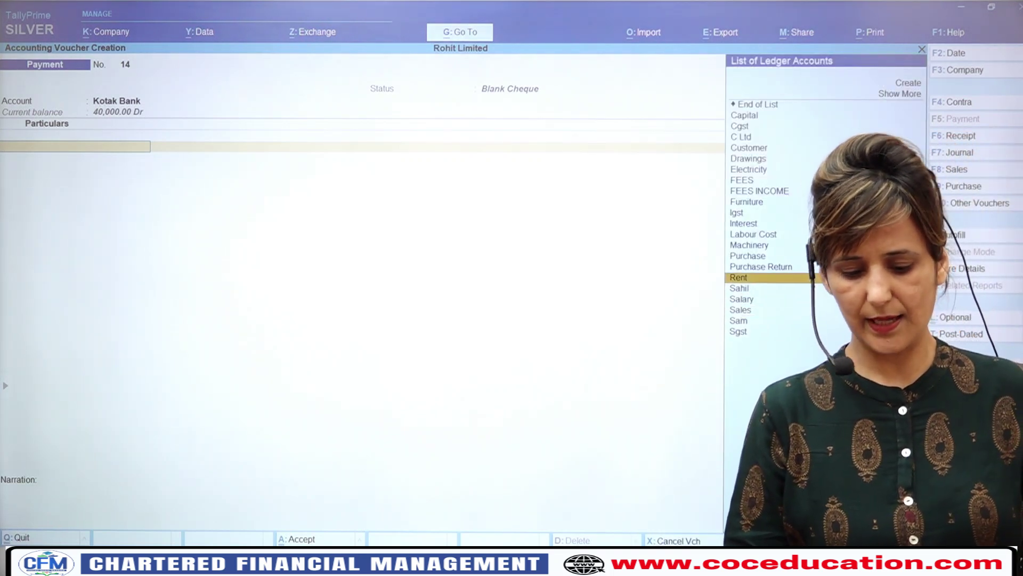
pyautogui.press('Return')
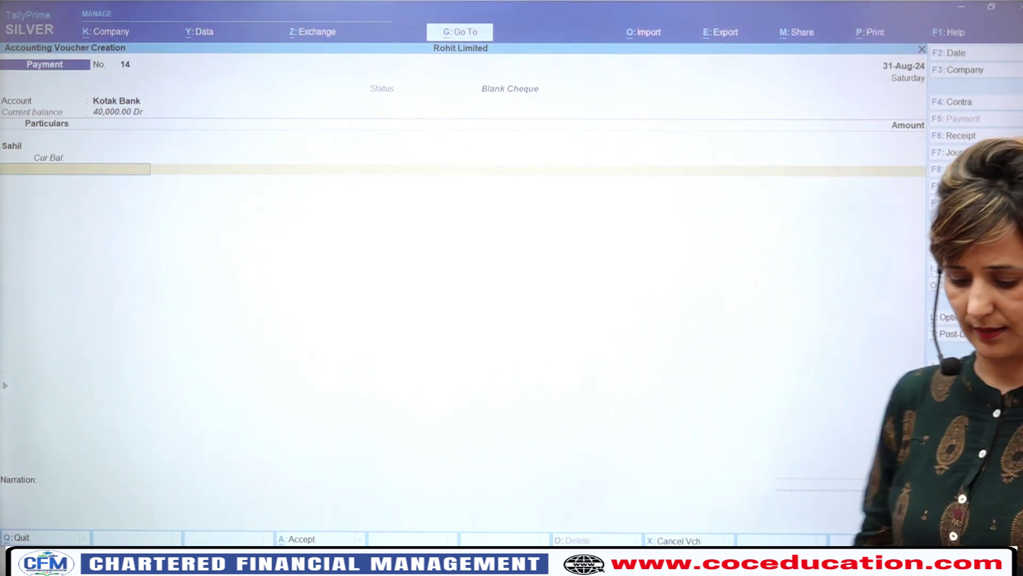
pyautogui.press('Return')
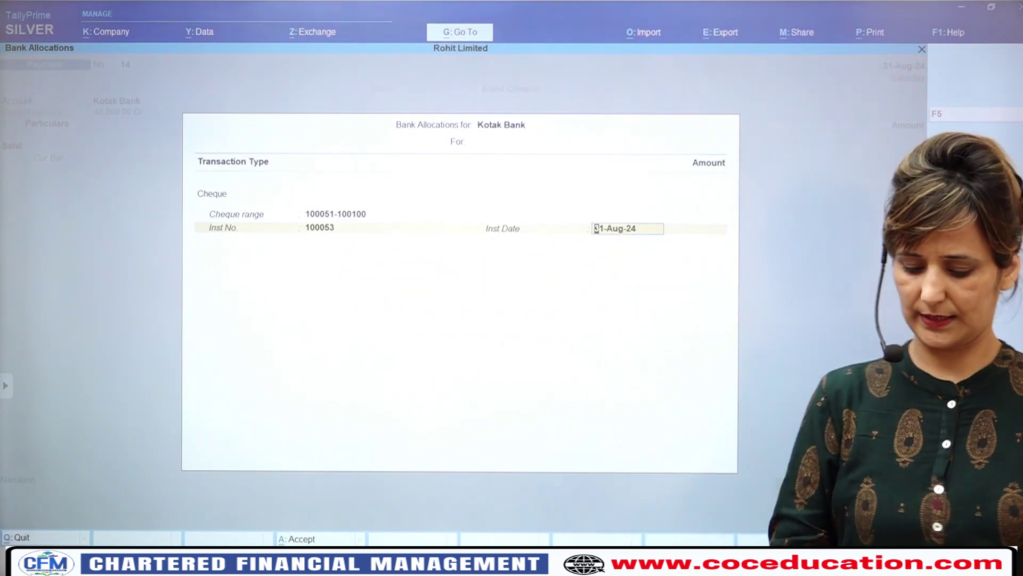
pyautogui.press('Return')
pyautogui.press('Return')
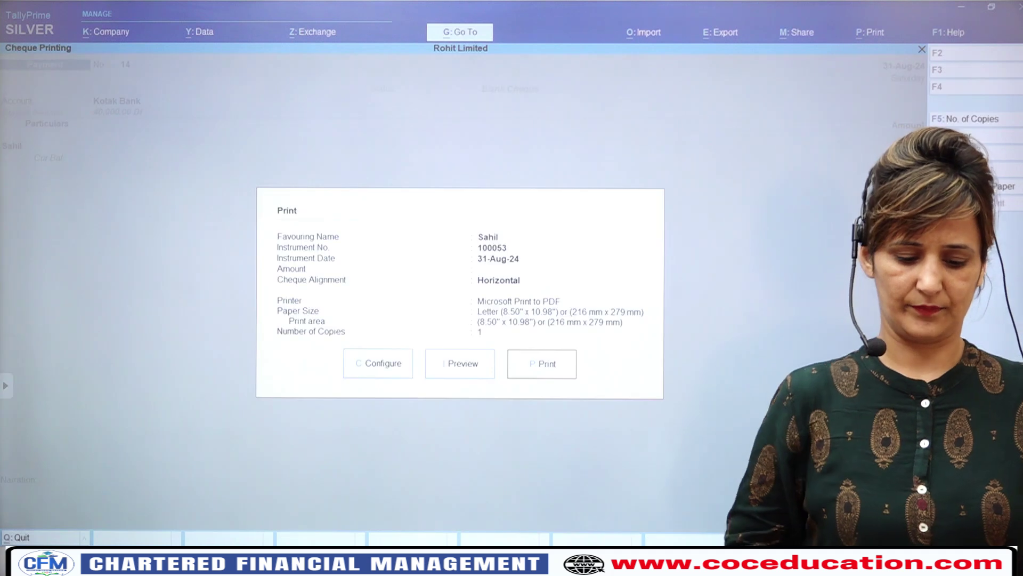
pyautogui.press('Escape')
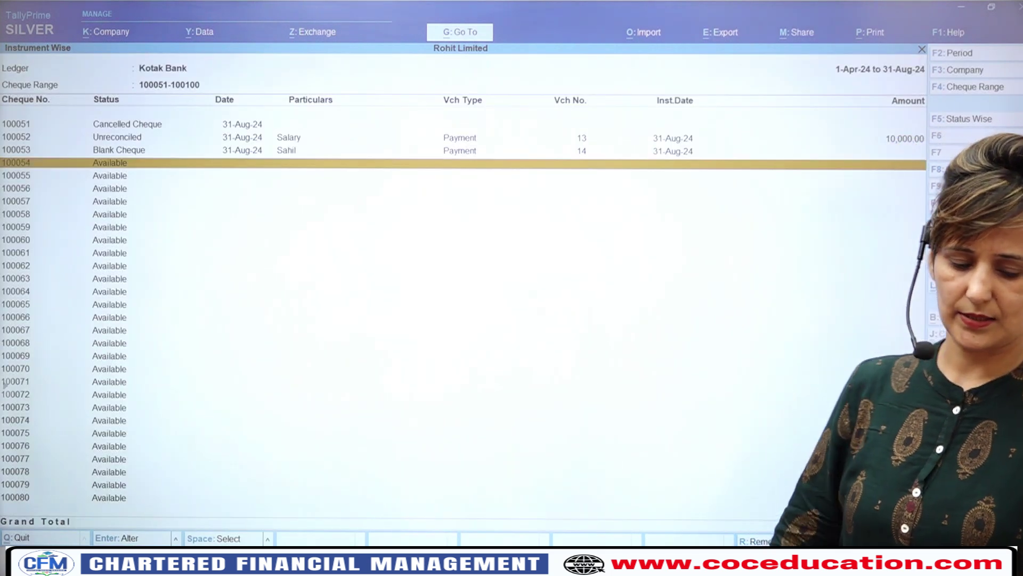